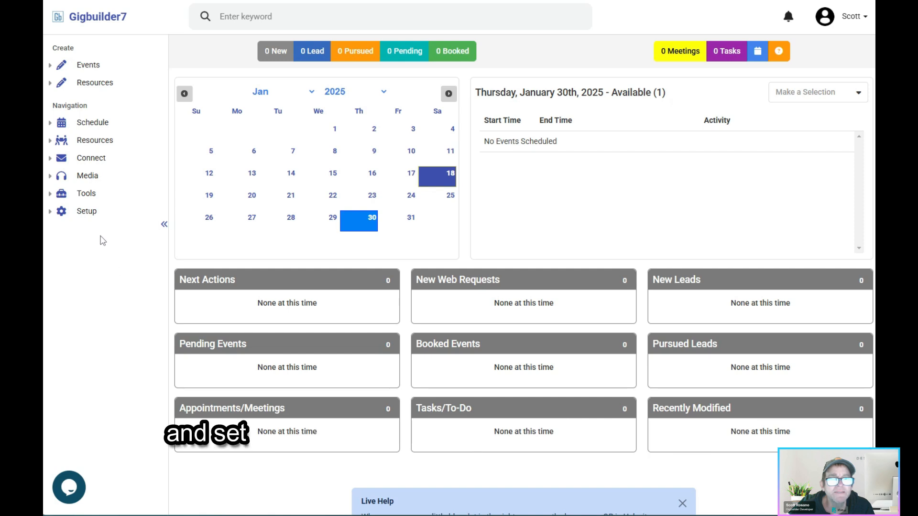
# Step: Open the Event Types list from the Services Setup section of the Gigbuilder setup
pyautogui.click(86, 211)
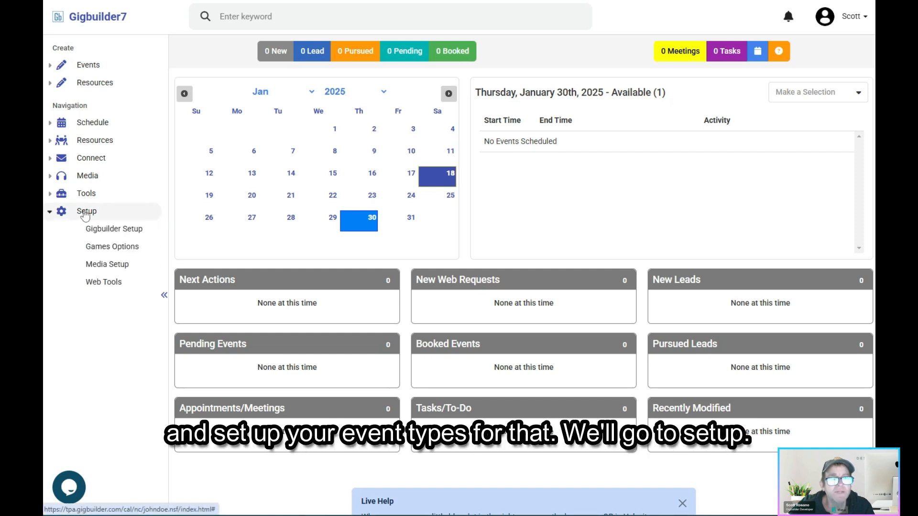
pyautogui.click(118, 231)
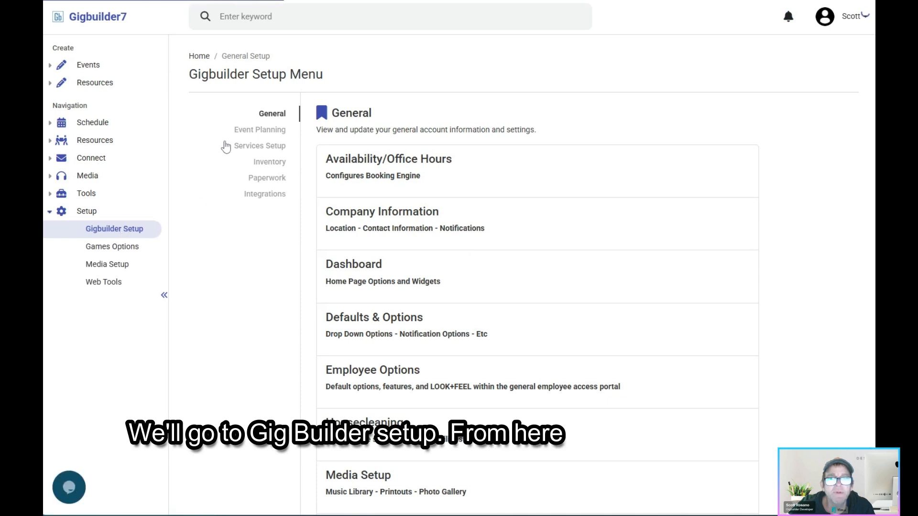
pyautogui.click(260, 146)
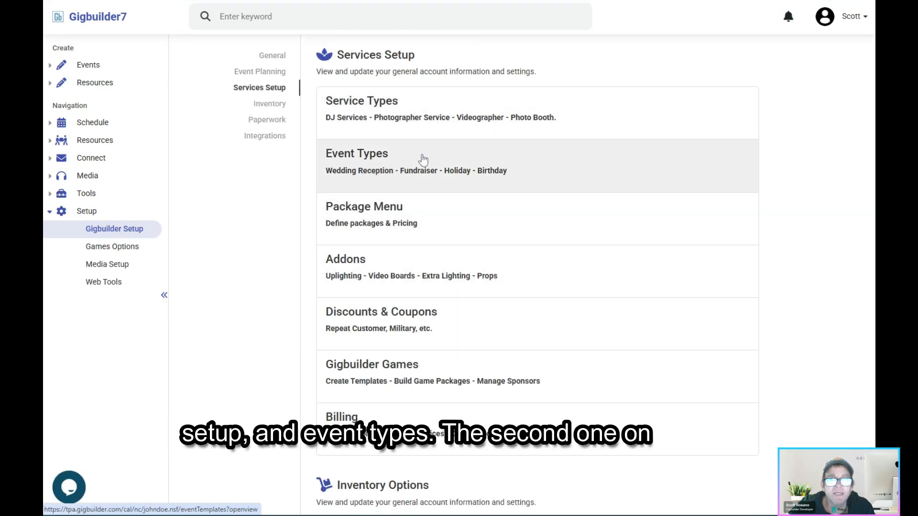
pyautogui.click(415, 167)
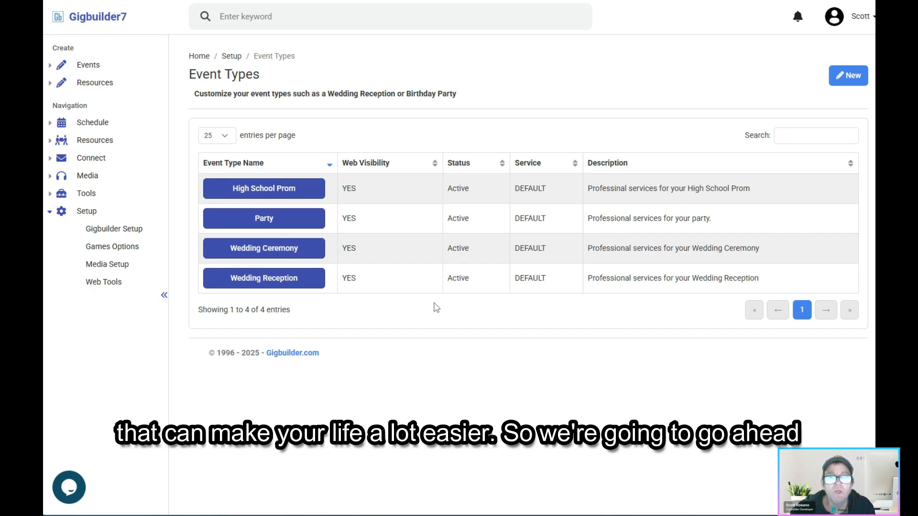
# Step: Open the existing Wedding Reception event type for editing instead of creating a new one
pyautogui.click(849, 77)
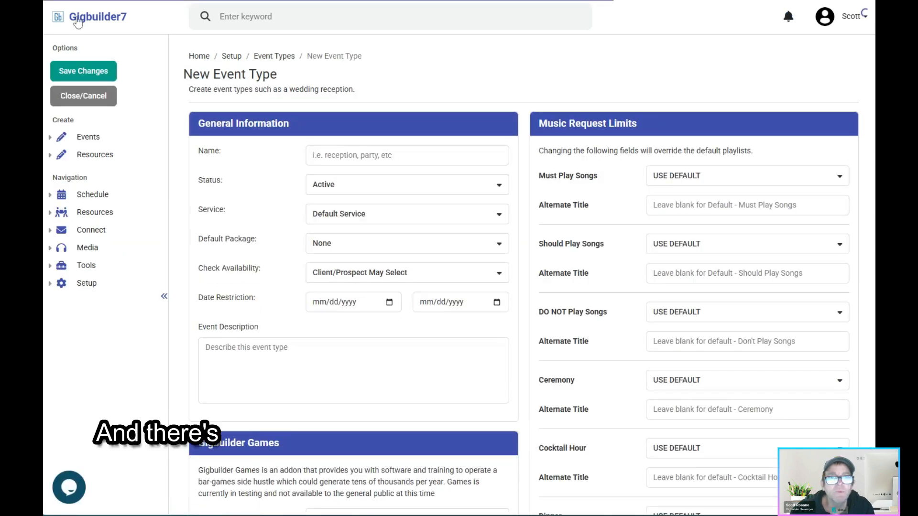
pyautogui.click(83, 95)
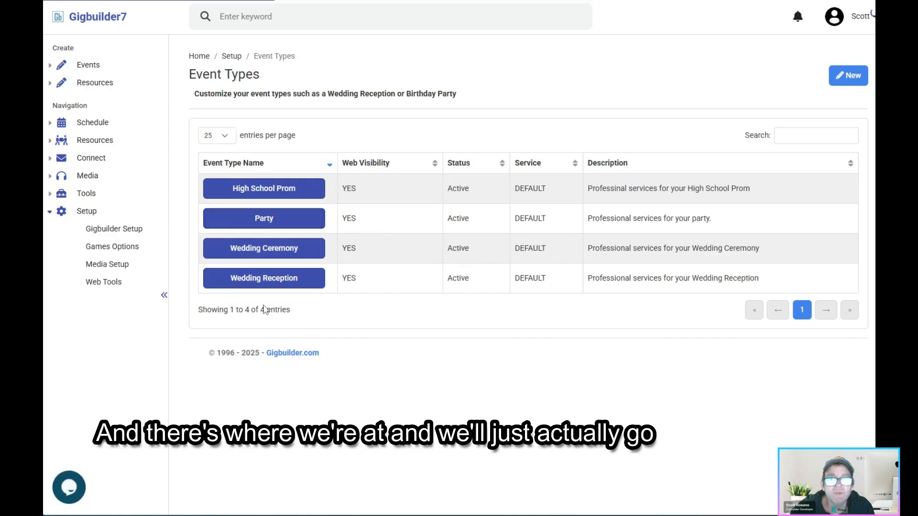
pyautogui.click(266, 283)
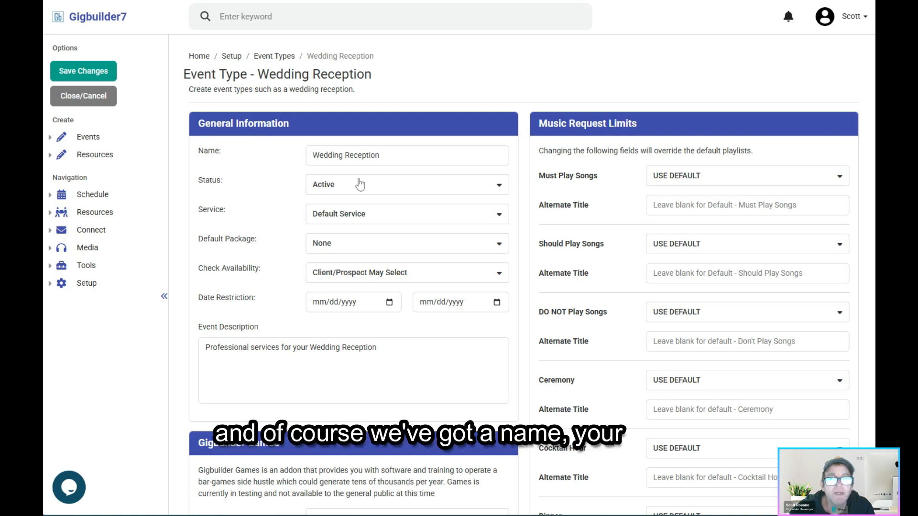
# Step: Review the available Status, Default Package and Check Availability options in the event type's general information
pyautogui.click(390, 183)
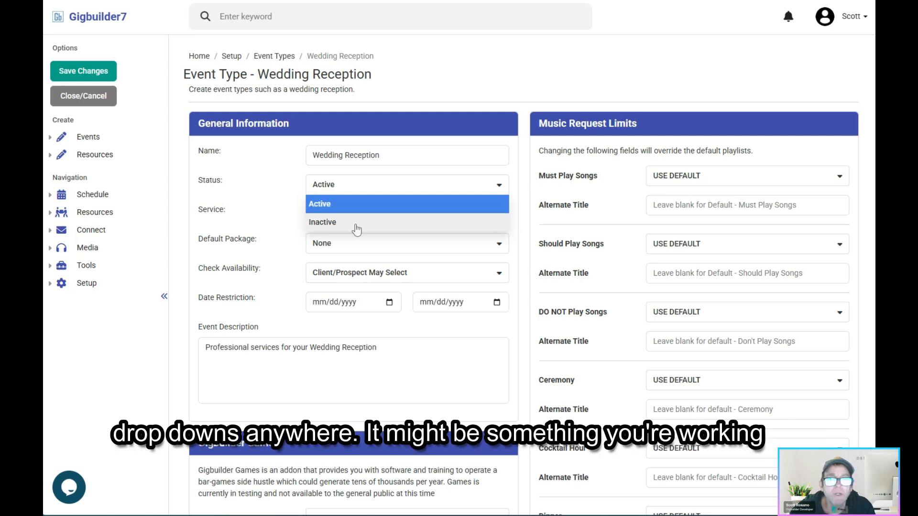
pyautogui.click(269, 192)
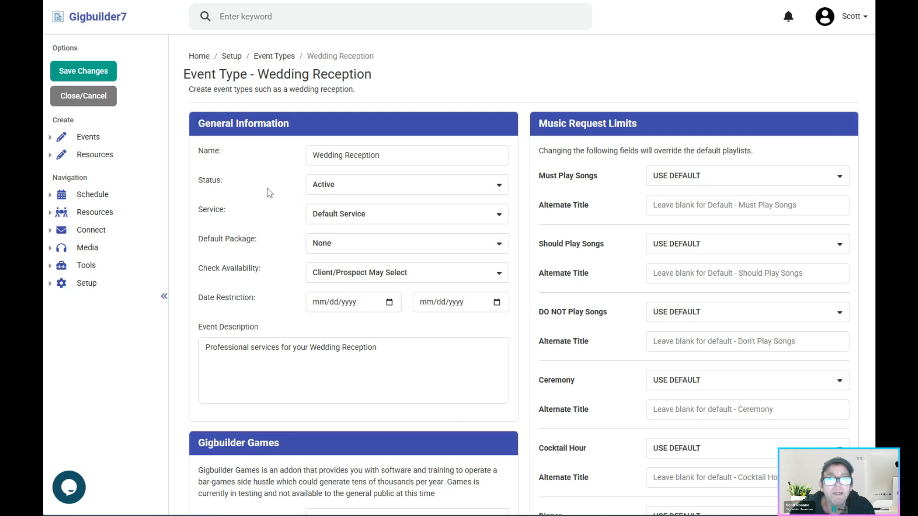
pyautogui.click(383, 249)
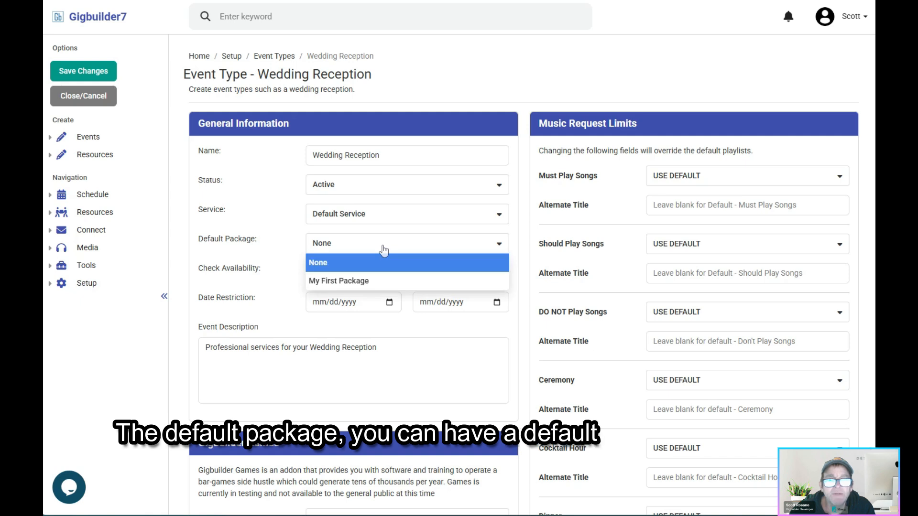
pyautogui.click(259, 243)
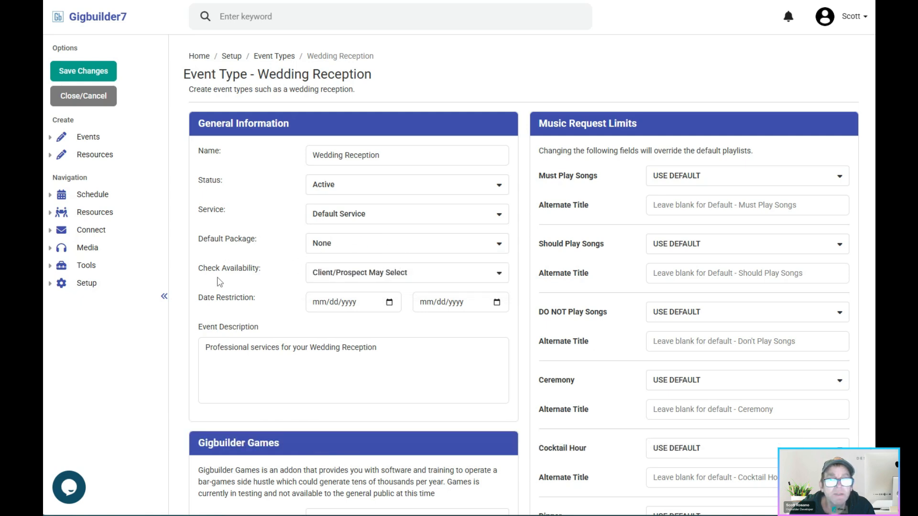
pyautogui.click(359, 279)
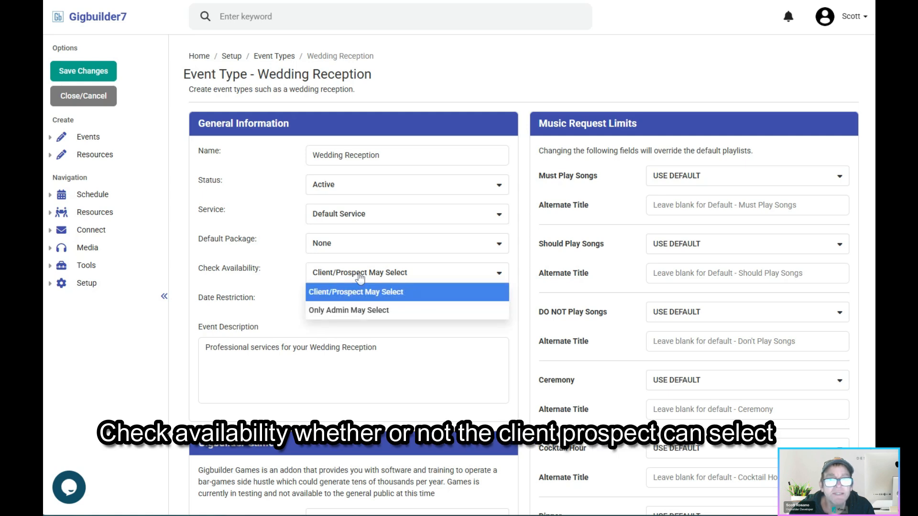
pyautogui.click(285, 266)
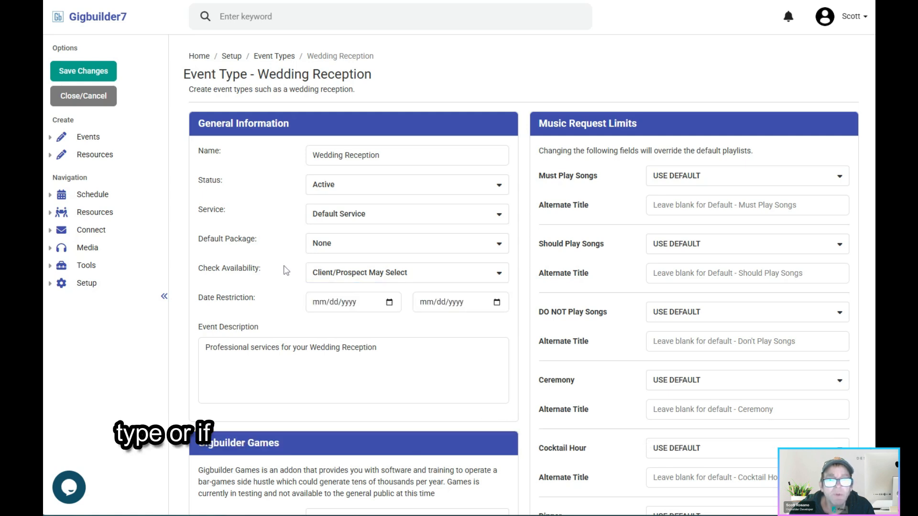
pyautogui.click(337, 281)
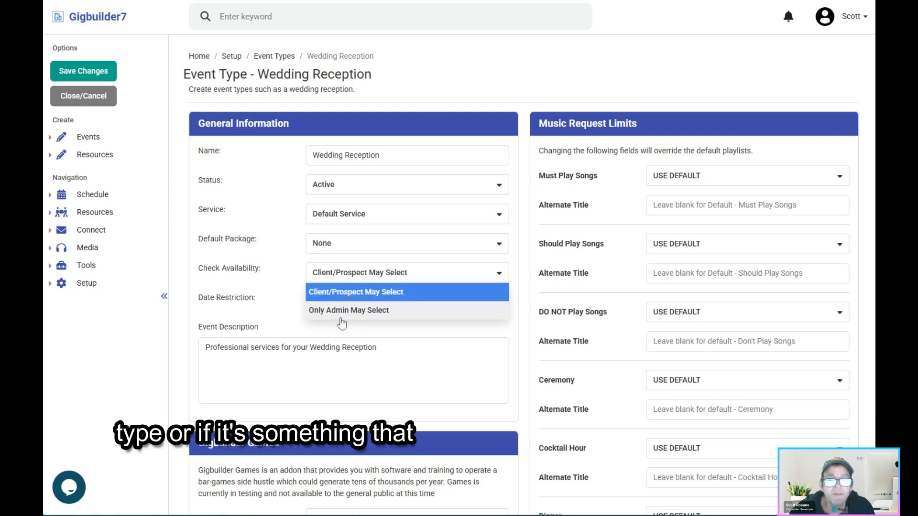
pyautogui.click(354, 293)
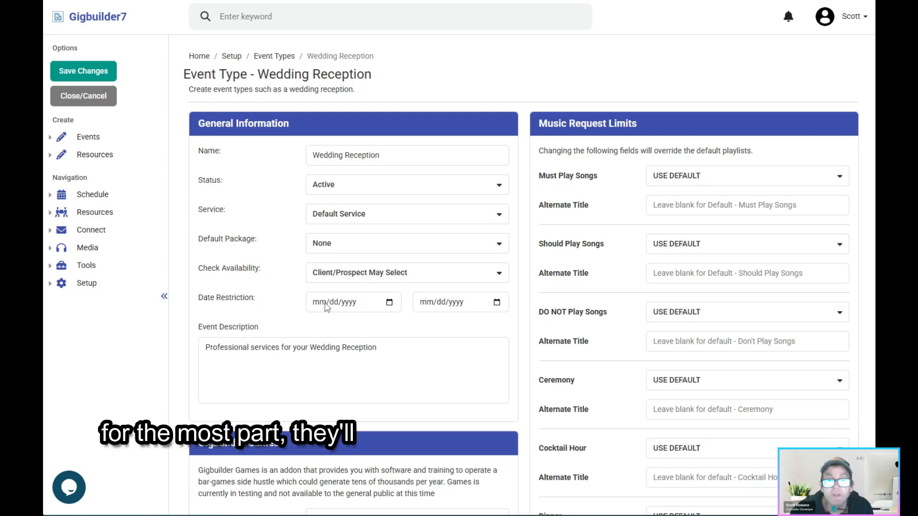
# Step: Review the event description, games settings and the available primary worksheets of the Wedding Reception event type
pyautogui.scroll(-1, 286, 228)
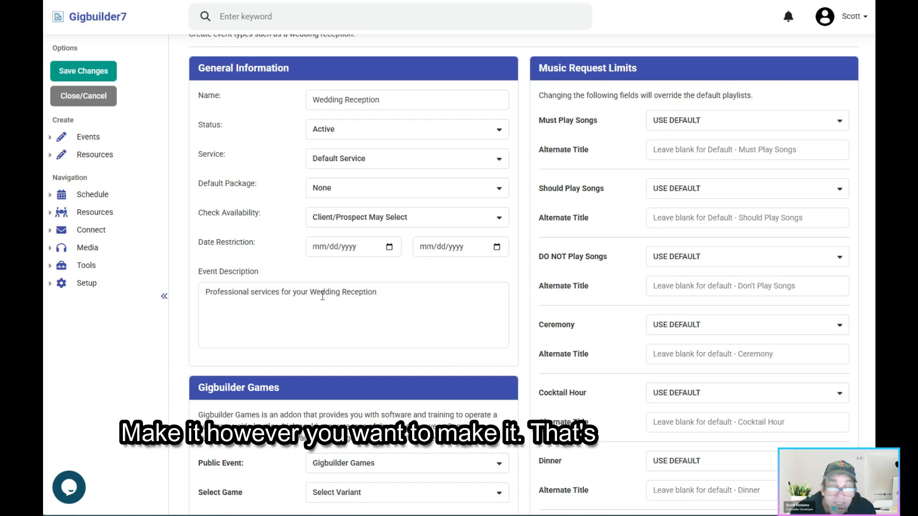
pyautogui.scroll(-3, 322, 299)
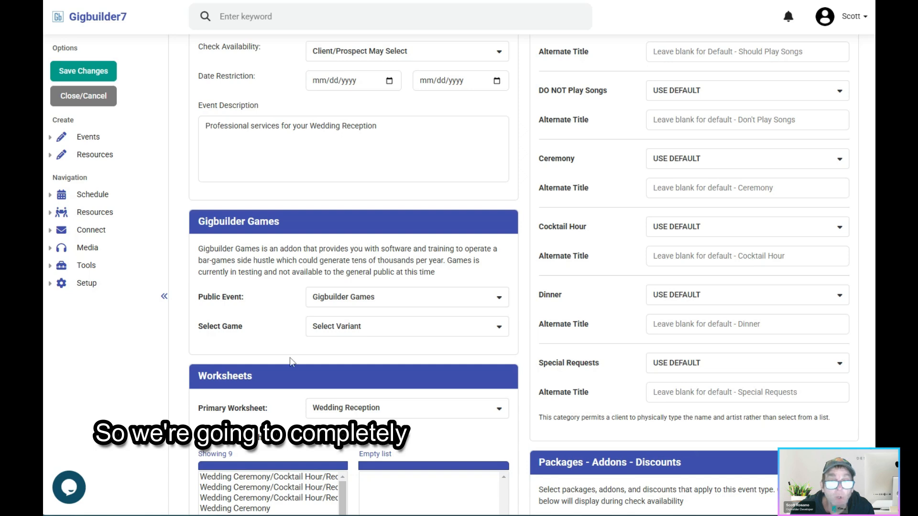
pyautogui.scroll(-4, 292, 362)
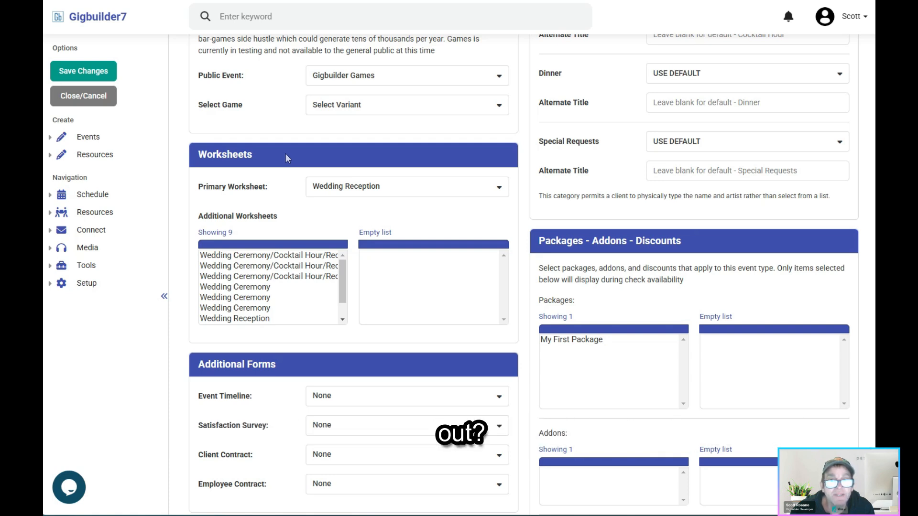
pyautogui.click(369, 186)
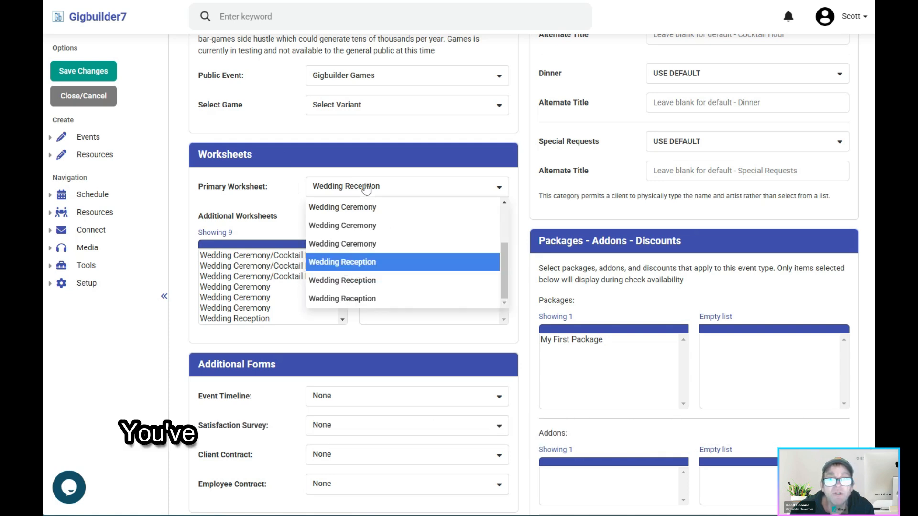
pyautogui.click(306, 191)
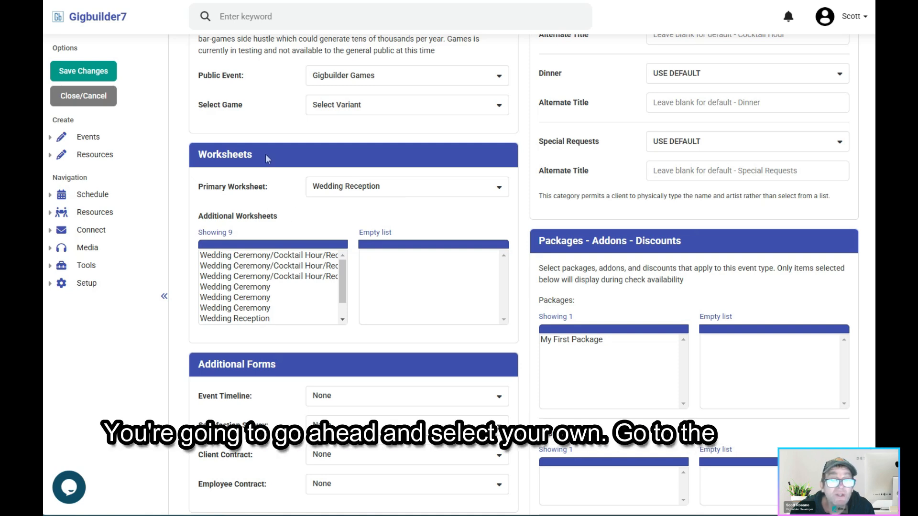
pyautogui.moveTo(265, 154); pyautogui.dragTo(197, 154)
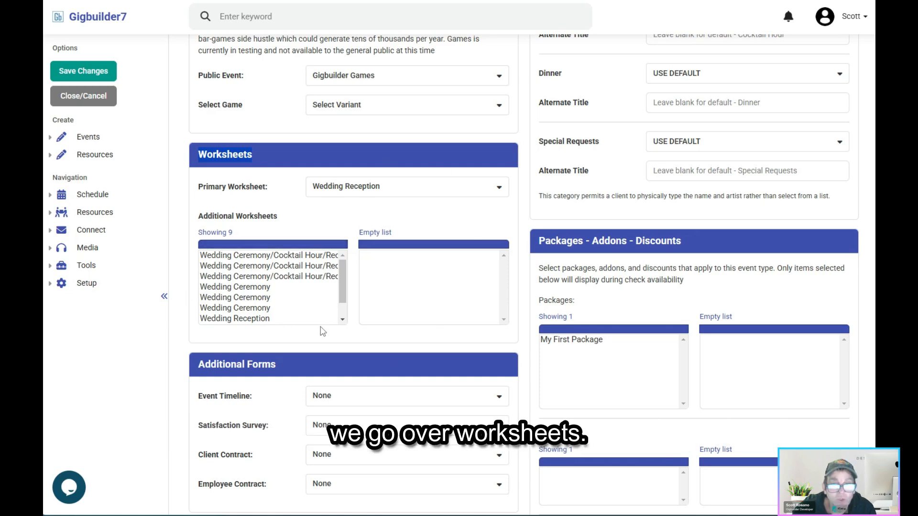
# Step: Add Client Invoice Receipt and 002 - Balance Sheet to the event type's selected additional documents
pyautogui.scroll(-1, 320, 329)
pyautogui.scroll(-4, 322, 331)
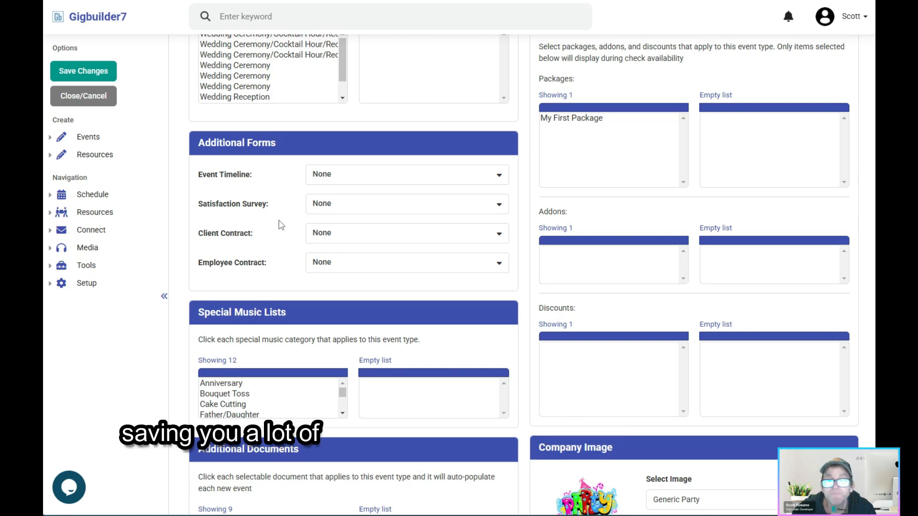
pyautogui.scroll(-4, 281, 225)
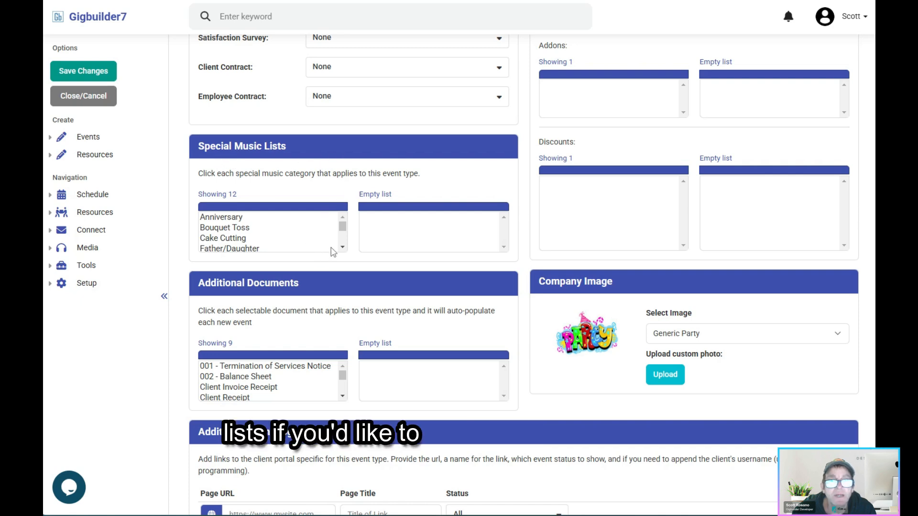
pyautogui.scroll(-3, 339, 246)
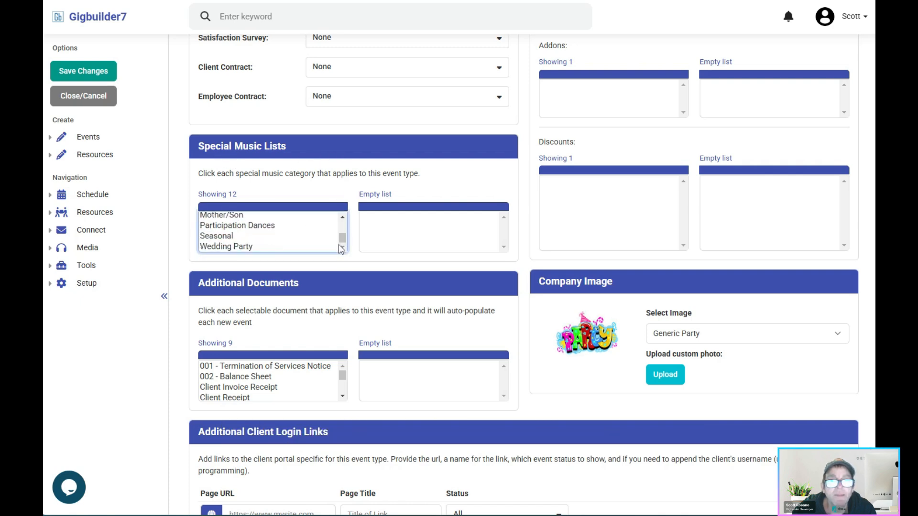
pyautogui.scroll(3, 342, 217)
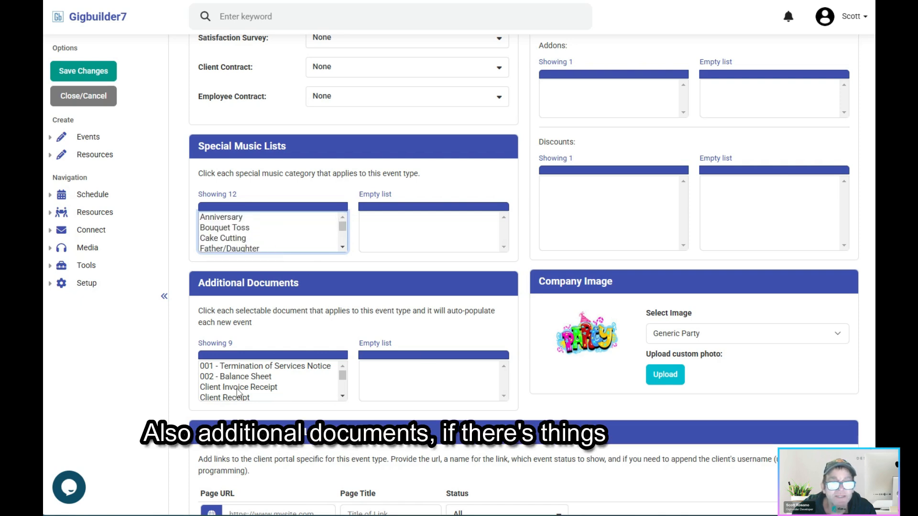
pyautogui.click(256, 388)
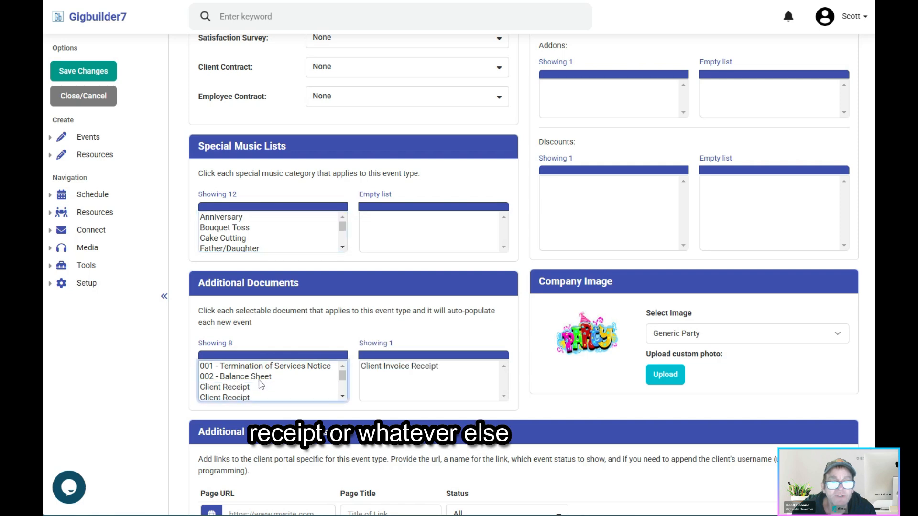
pyautogui.moveTo(259, 381); pyautogui.dragTo(404, 399)
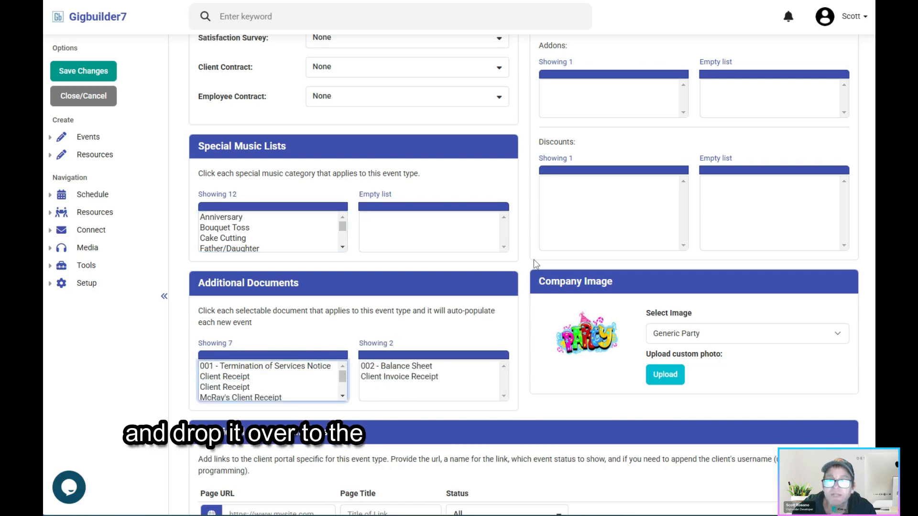
# Step: Set the Must Play Songs request limit to Ten Songs for the Wedding Reception event type
pyautogui.scroll(12, 534, 259)
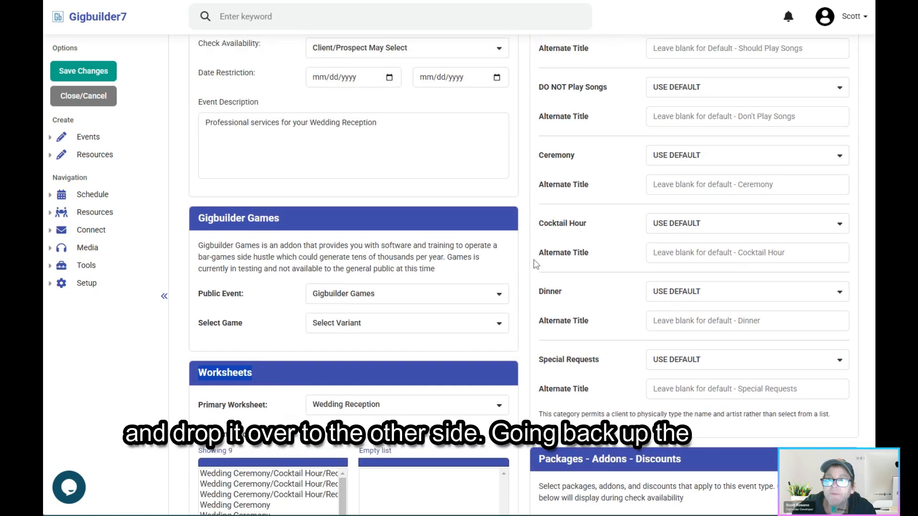
pyautogui.scroll(5, 536, 265)
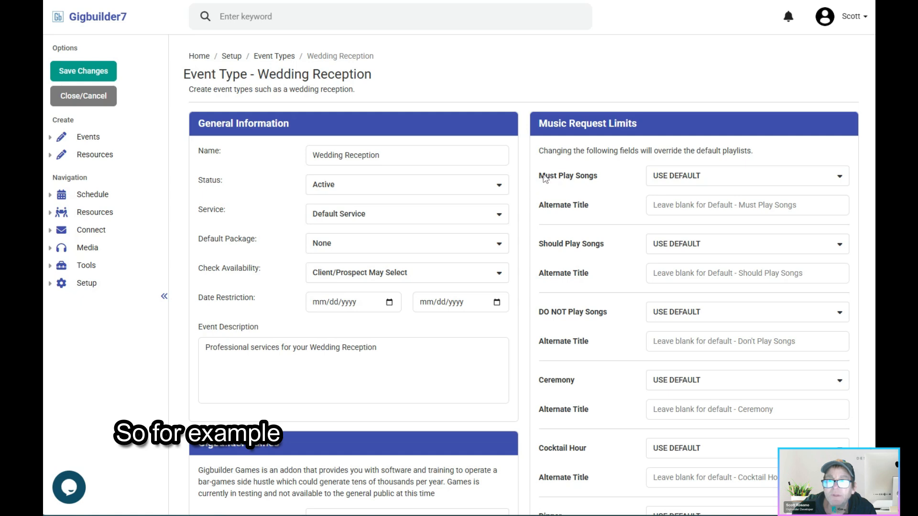
pyautogui.click(689, 177)
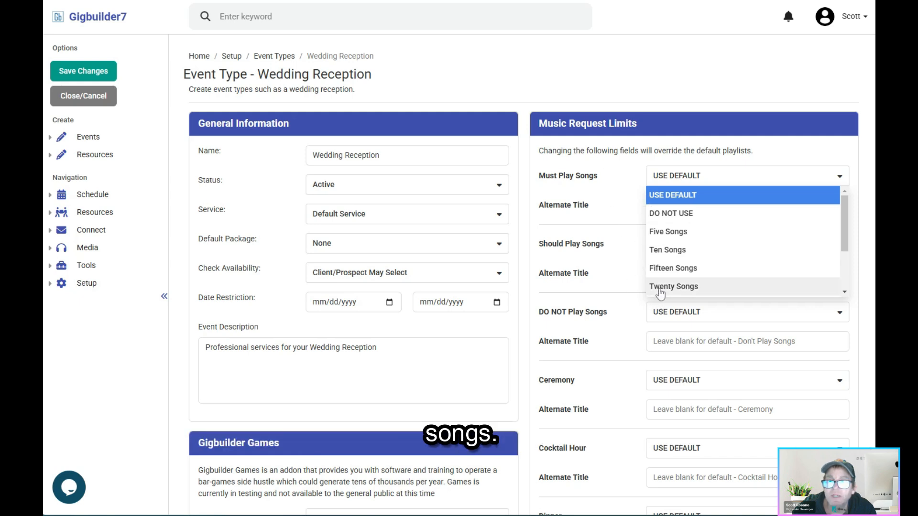
pyautogui.click(659, 213)
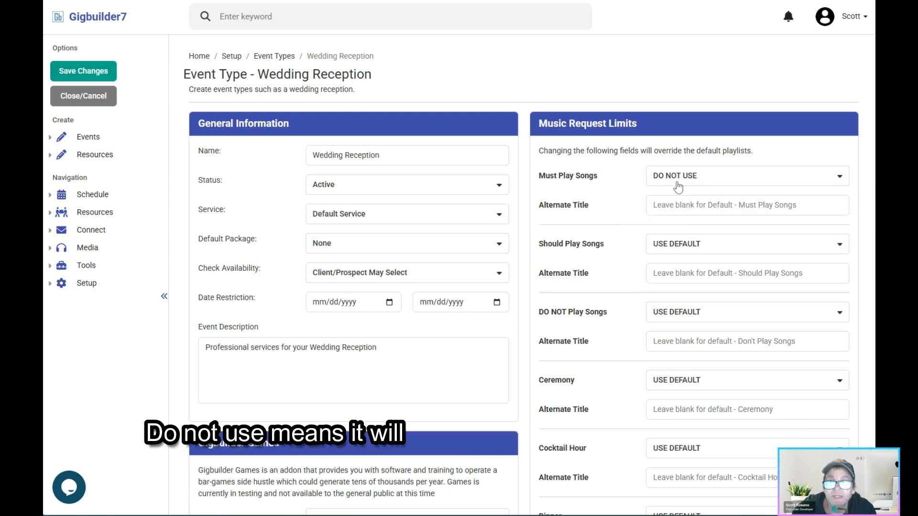
pyautogui.click(694, 180)
pyautogui.click(694, 251)
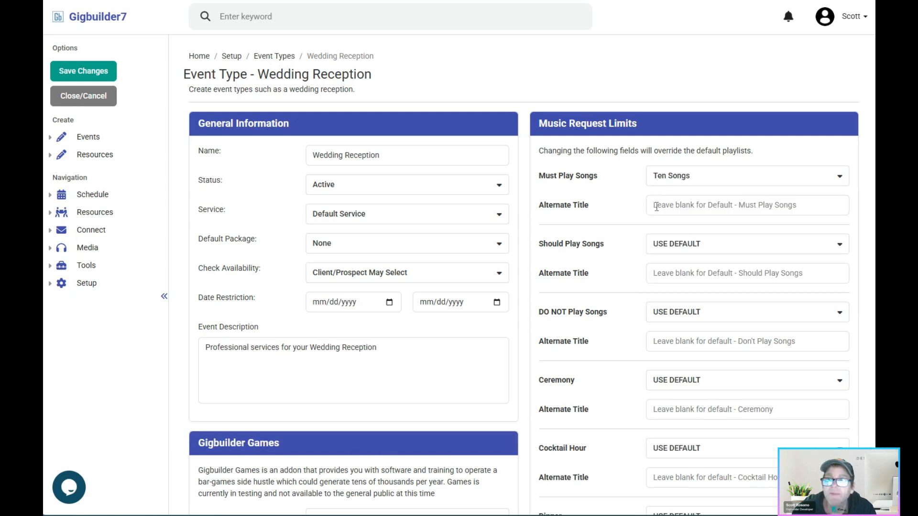
# Step: Review the alternate title field and the other music request categories, from Should Play Songs through Special Requests
pyautogui.click(687, 206)
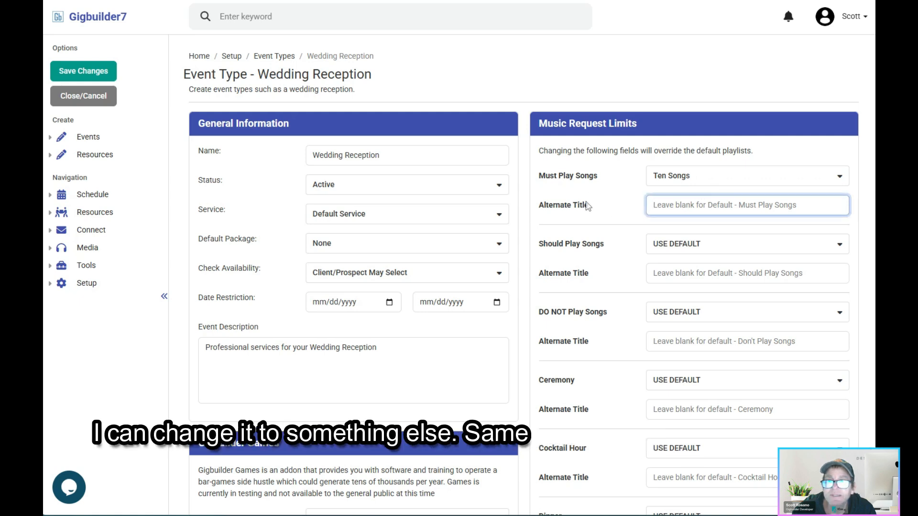
pyautogui.click(583, 247)
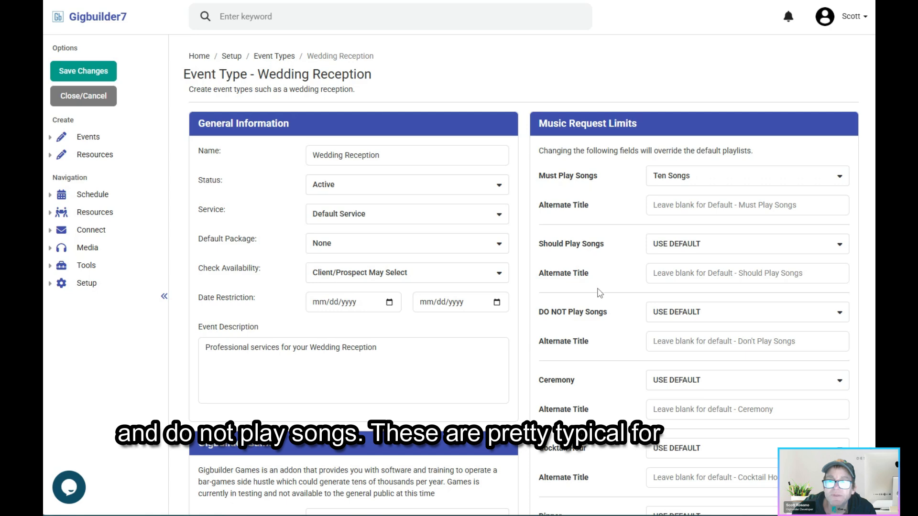
pyautogui.scroll(-1, 615, 322)
pyautogui.scroll(-4, 615, 321)
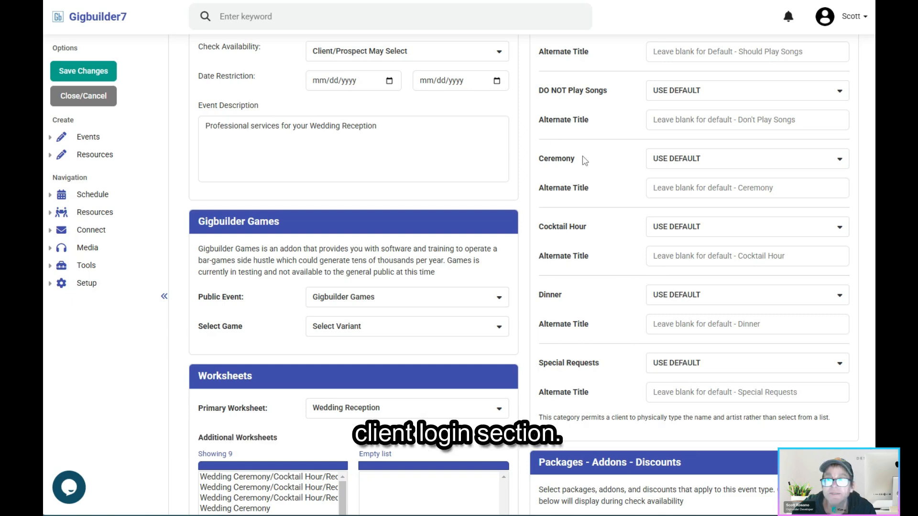
# Step: Set the Dinner and Cocktail Hour music request categories to DO NOT USE for the Wedding Reception event type
pyautogui.scroll(2, 581, 158)
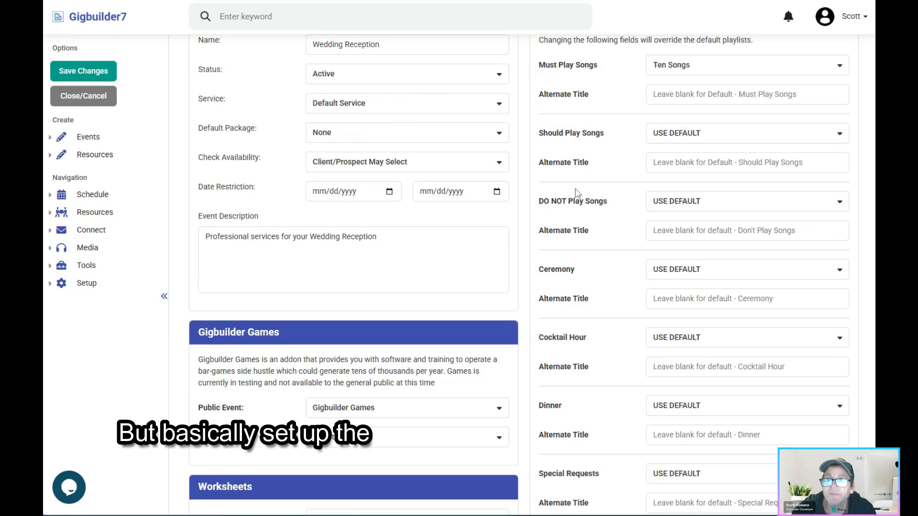
pyautogui.scroll(-2, 577, 192)
pyautogui.scroll(-2, 577, 193)
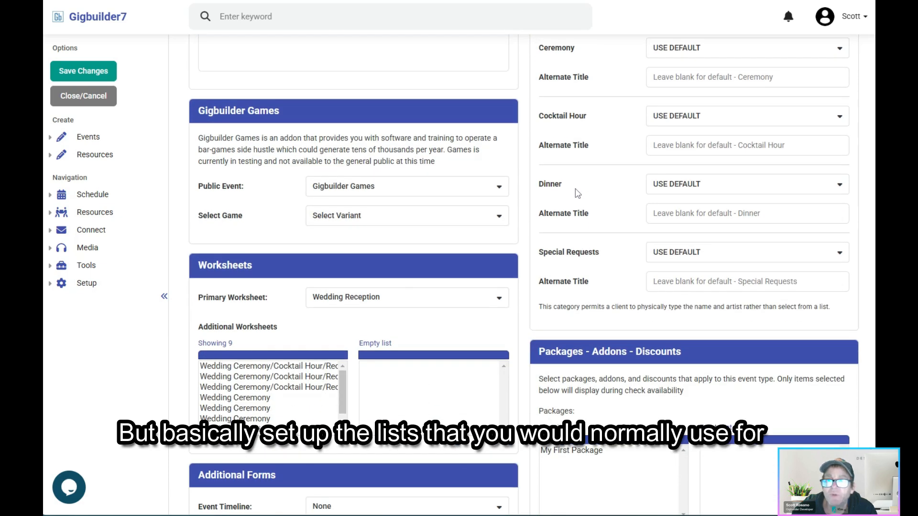
pyautogui.click(675, 187)
pyautogui.click(675, 222)
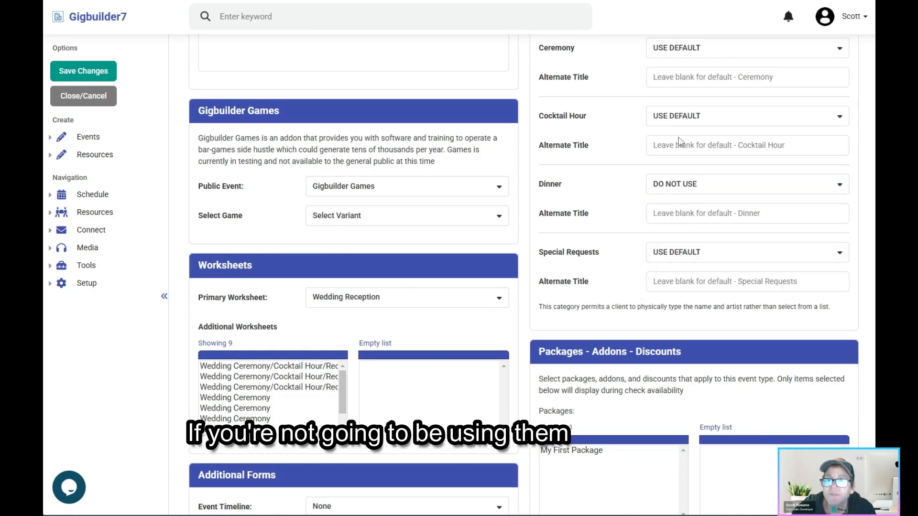
pyautogui.click(677, 117)
pyautogui.click(668, 152)
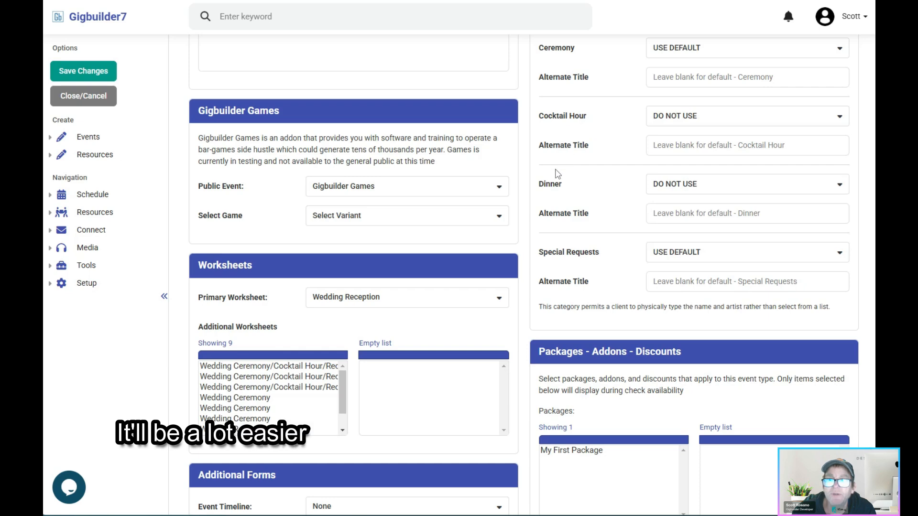
# Step: Add My First Package to the packages selected for the Wedding Reception event type
pyautogui.scroll(-5, 536, 368)
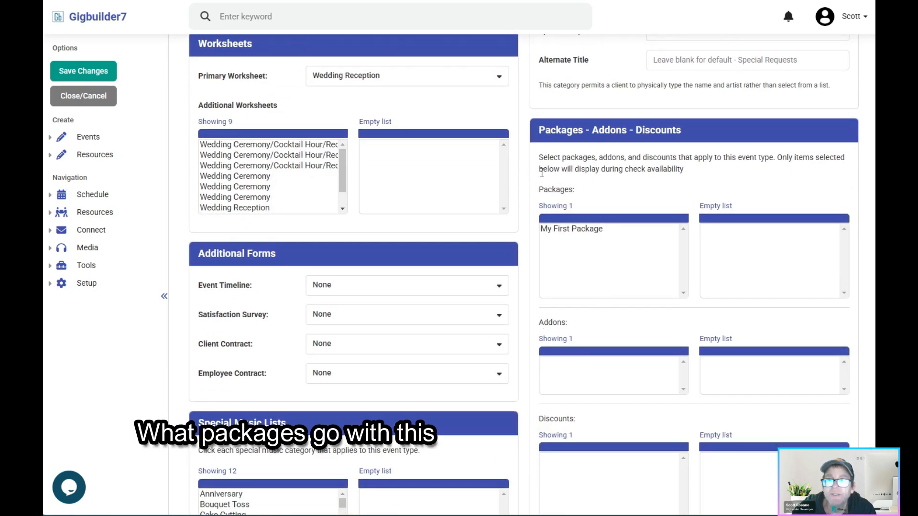
pyautogui.click(588, 230)
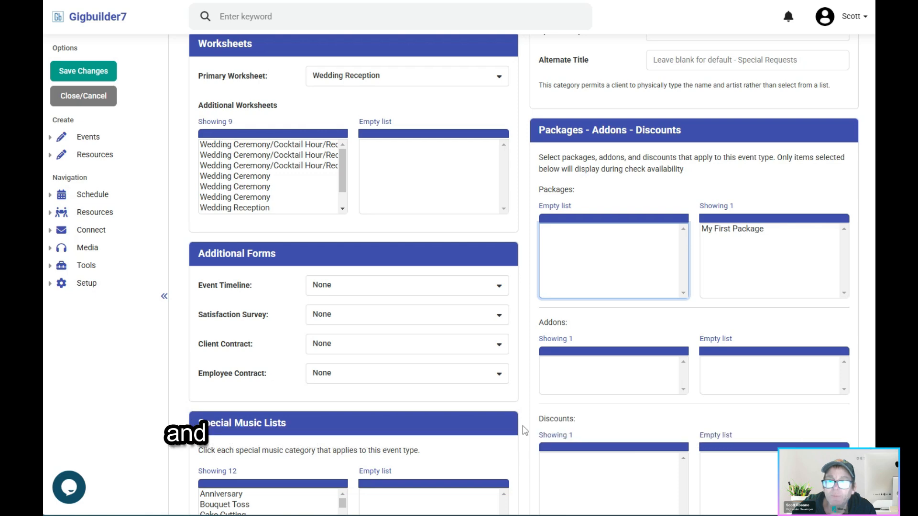
# Step: Save the Wedding Reception event type, leaving its addons, discounts, image, client login links and auto-responders at their current settings
pyautogui.scroll(-3, 523, 273)
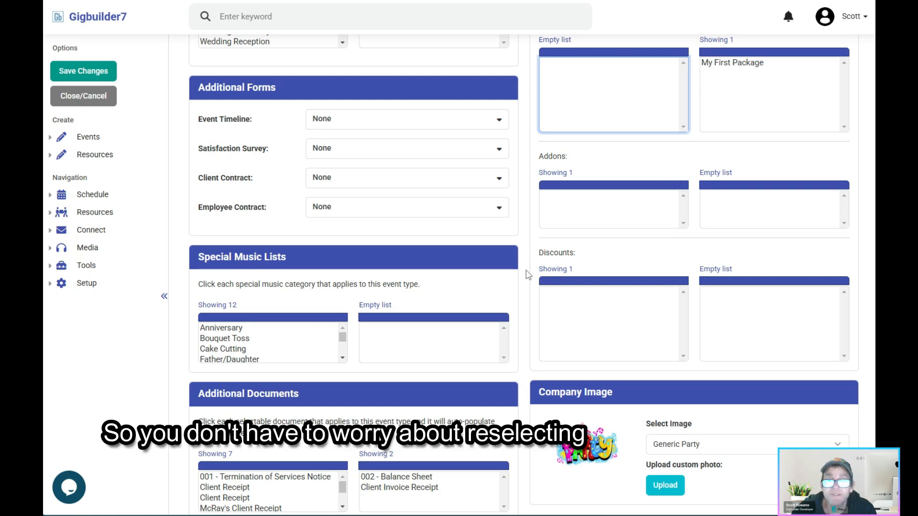
pyautogui.scroll(-5, 530, 361)
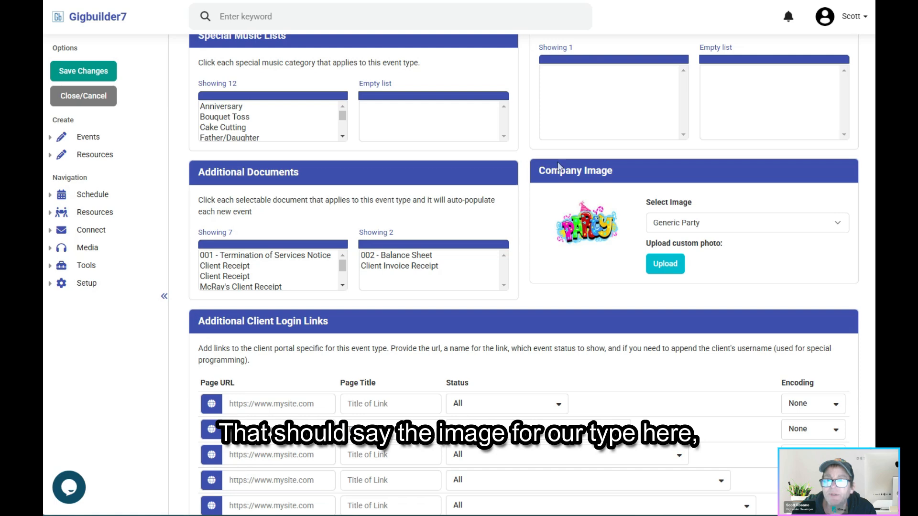
pyautogui.scroll(-3, 422, 323)
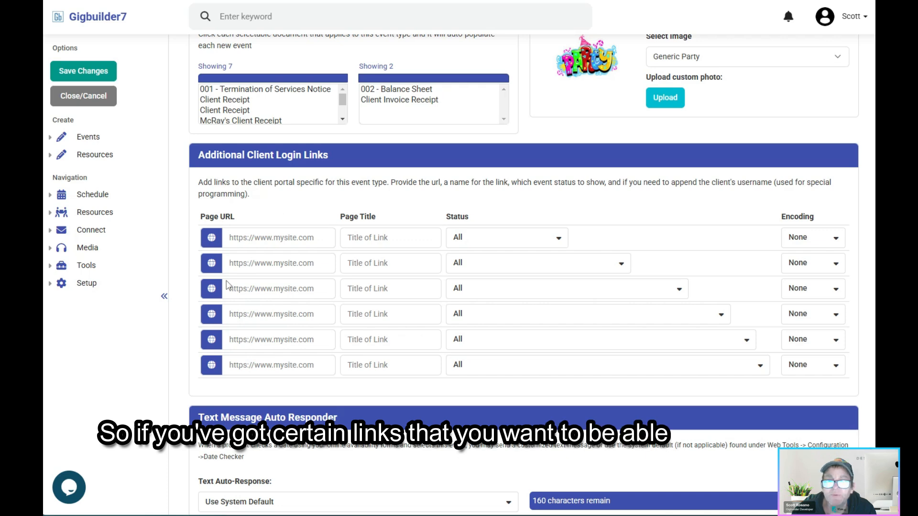
pyautogui.scroll(-4, 342, 303)
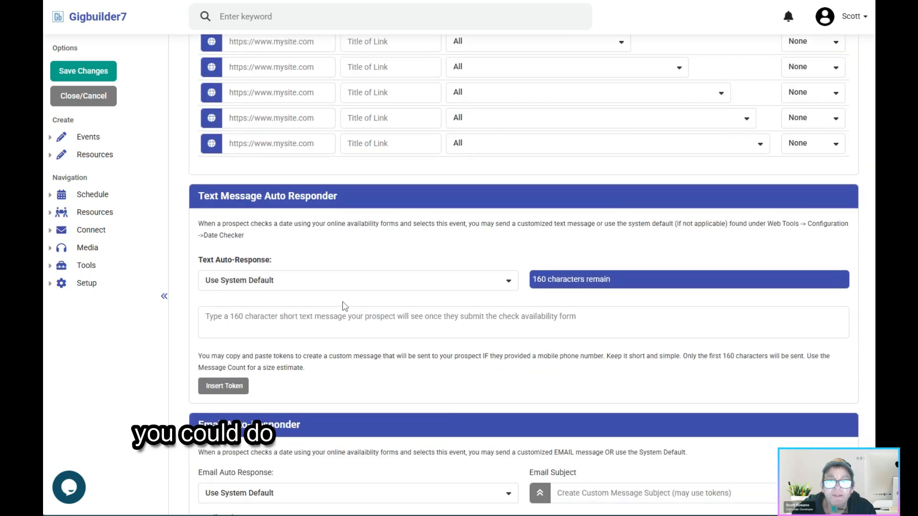
pyautogui.scroll(-3, 353, 218)
pyautogui.scroll(1, 310, 182)
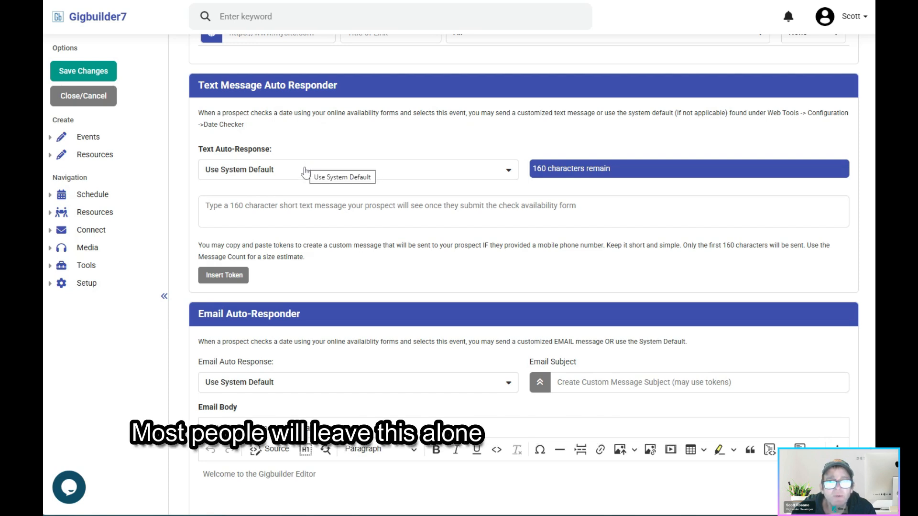
pyautogui.scroll(-4, 367, 311)
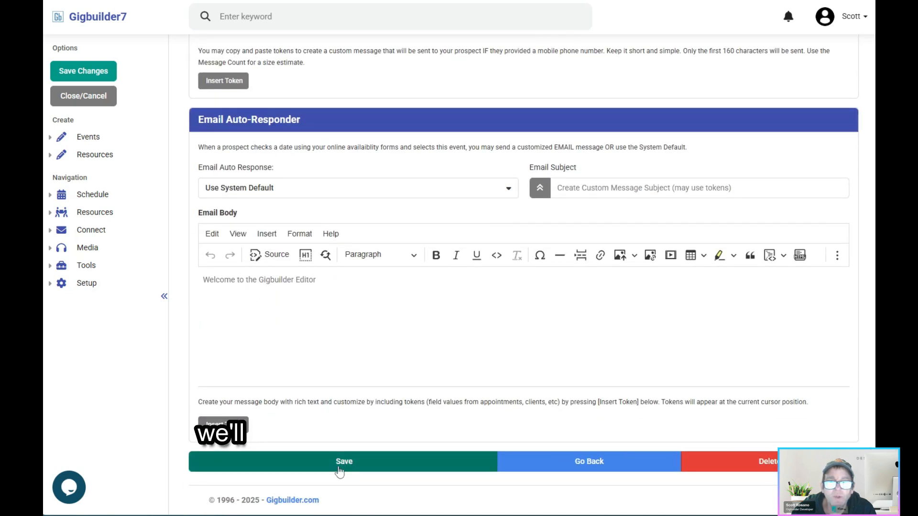
pyautogui.click(342, 464)
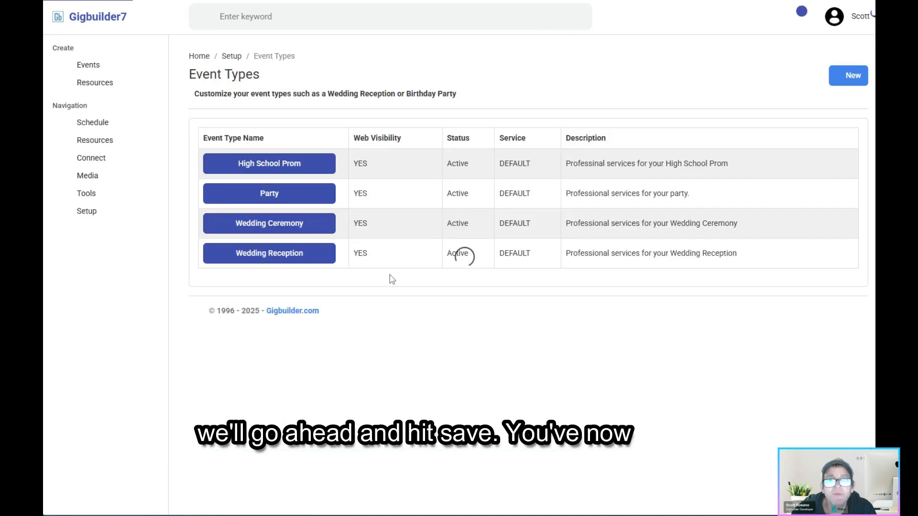